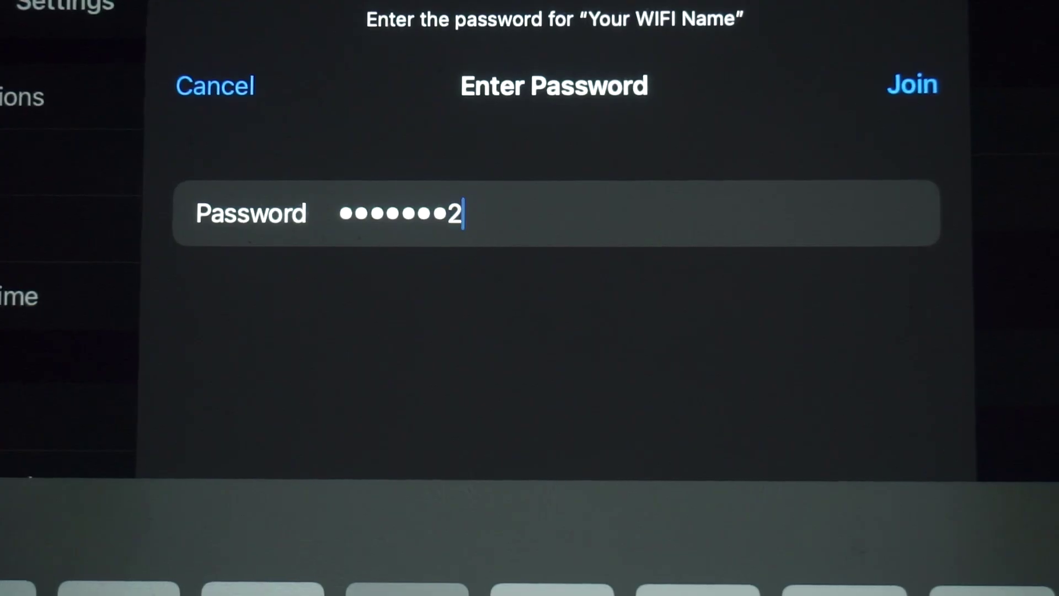
Join the 'Your WIFI Name' network on the iPad using the network key from the router label
text(46)
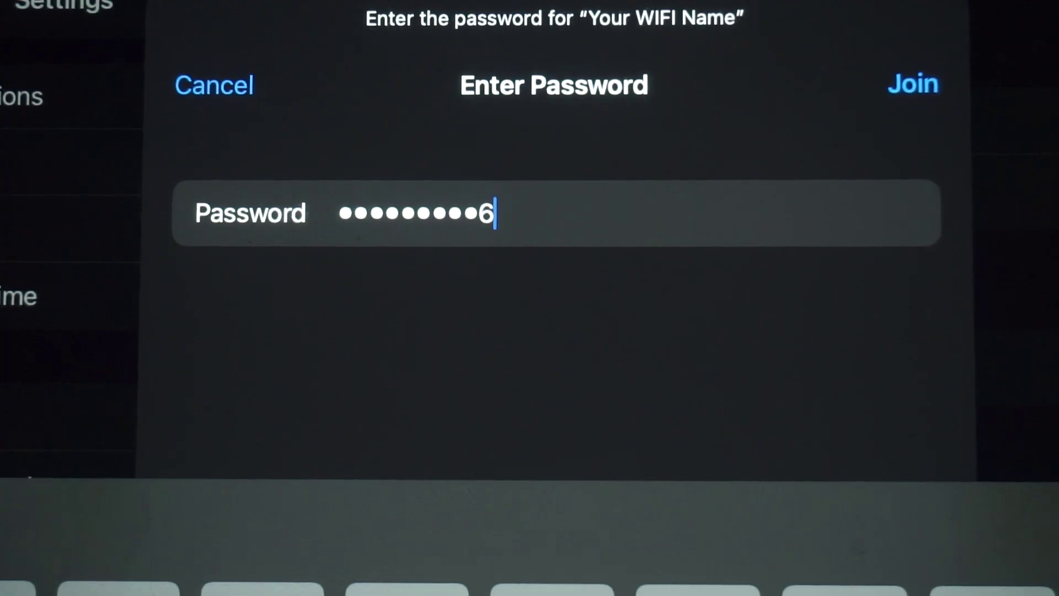
click(912, 83)
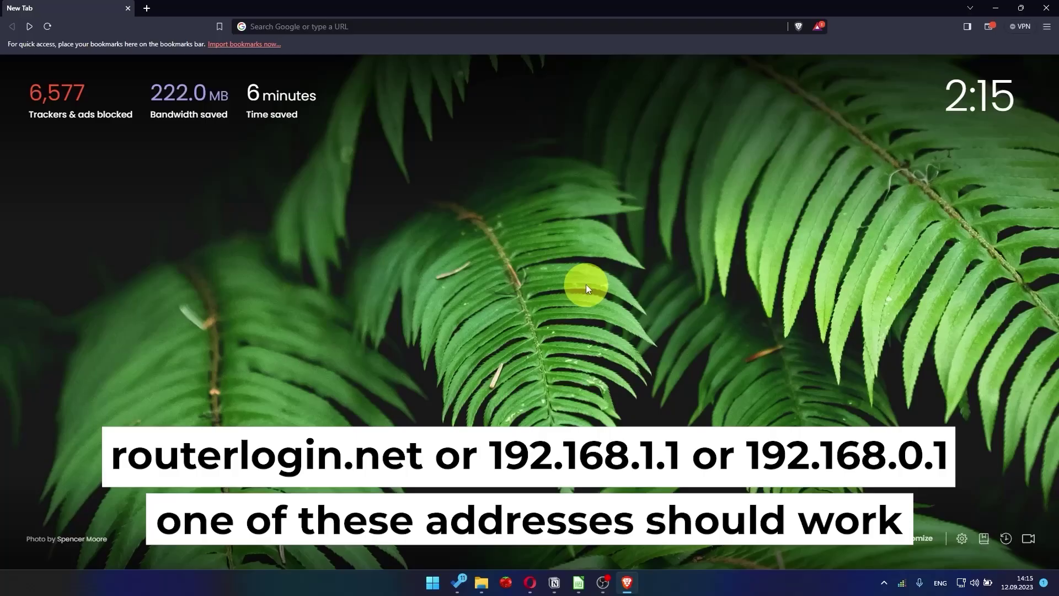
Go to 192.168.1.1 in Brave to load the NETGEAR Service Terms and Conditions page
click(470, 28)
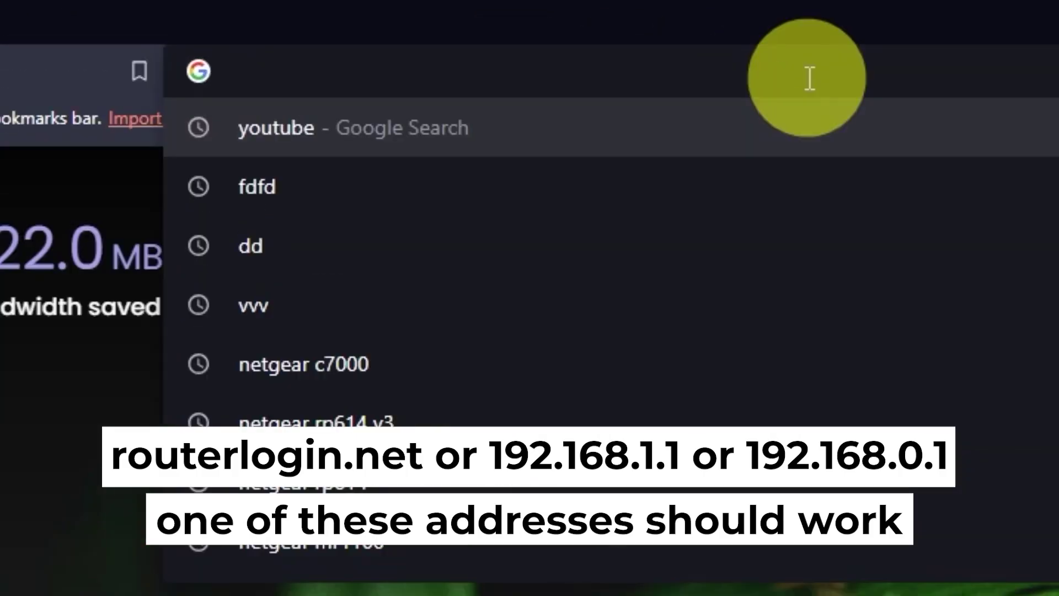
text(192)
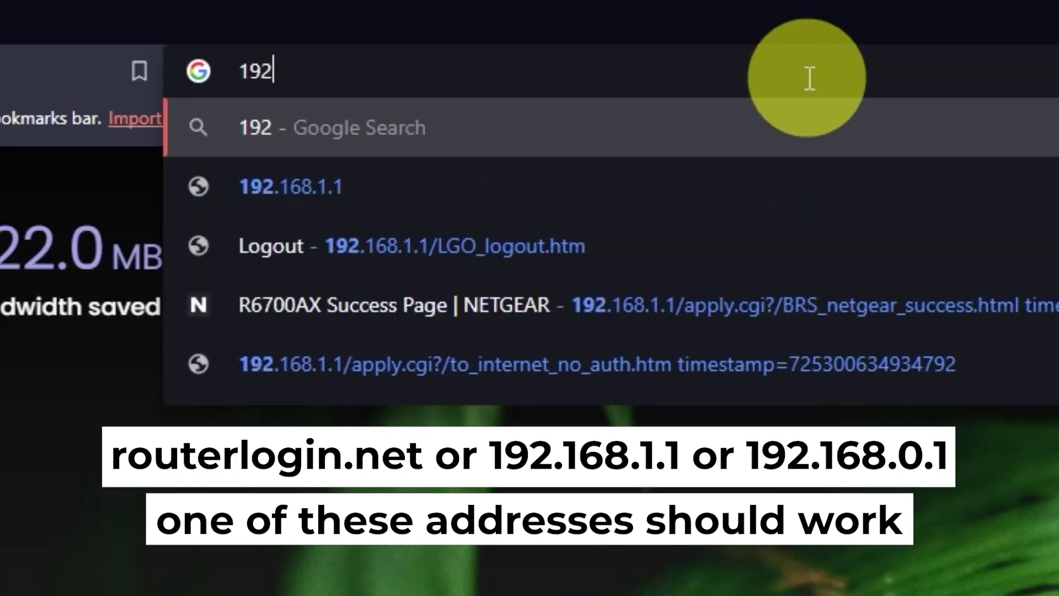
text(.168)
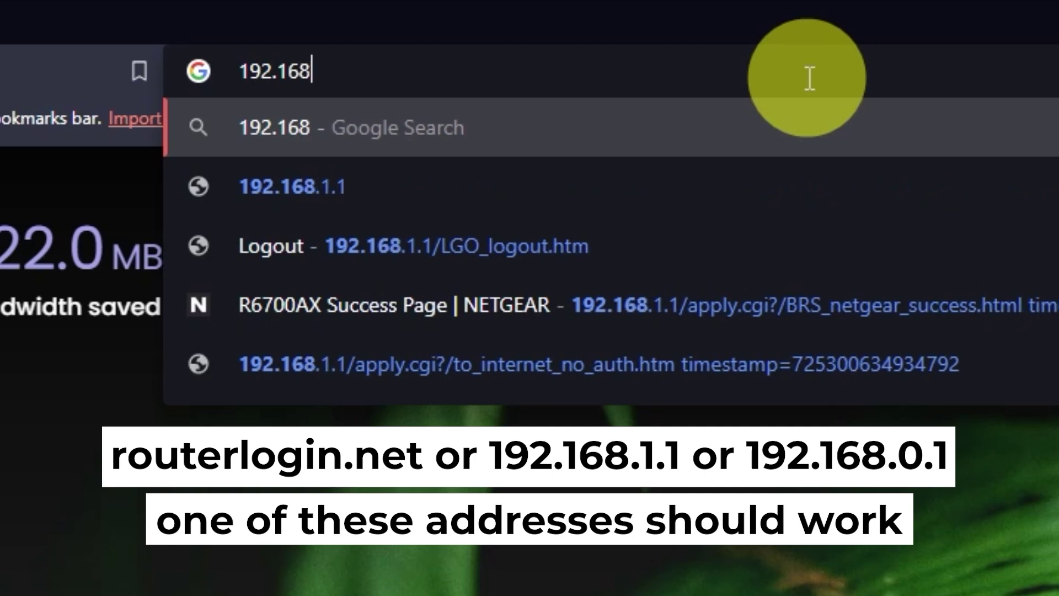
text(.1.1)
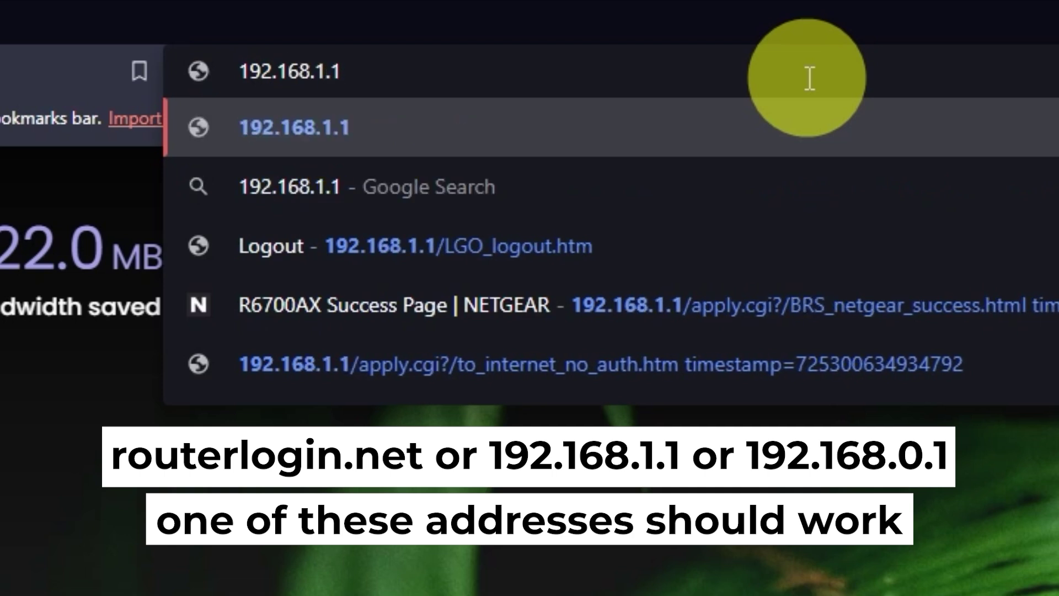
key(Return)
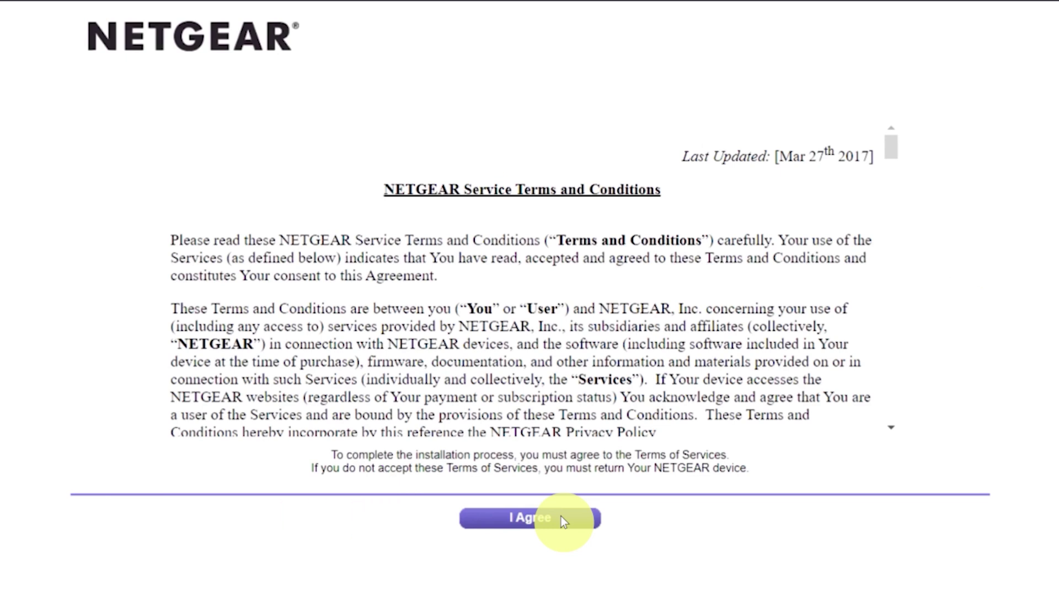
Accept the NETGEAR terms and choose to configure the internet connection manually, confirming with OK
click(561, 517)
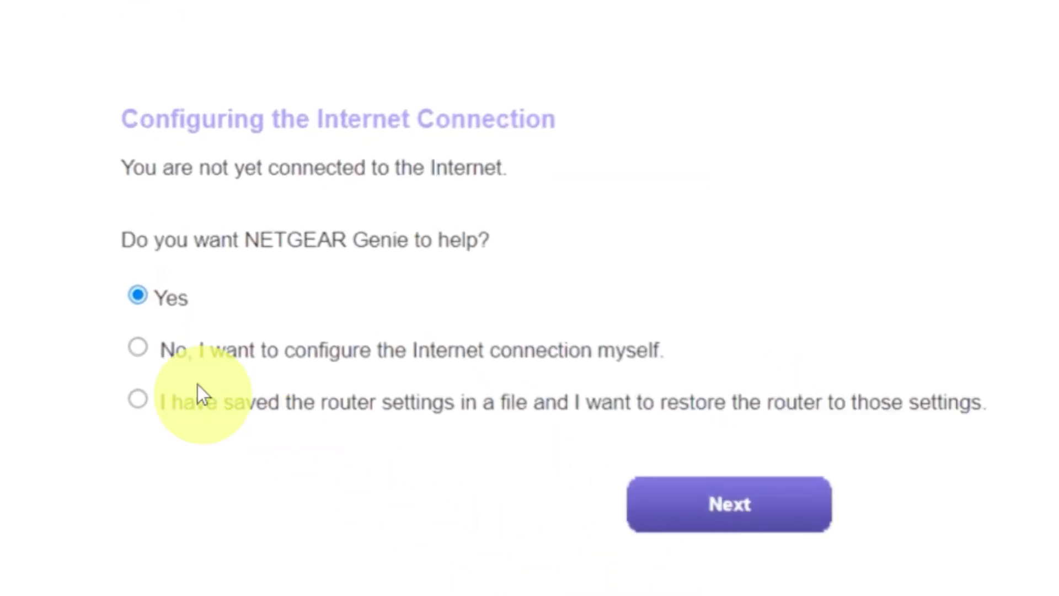
click(138, 348)
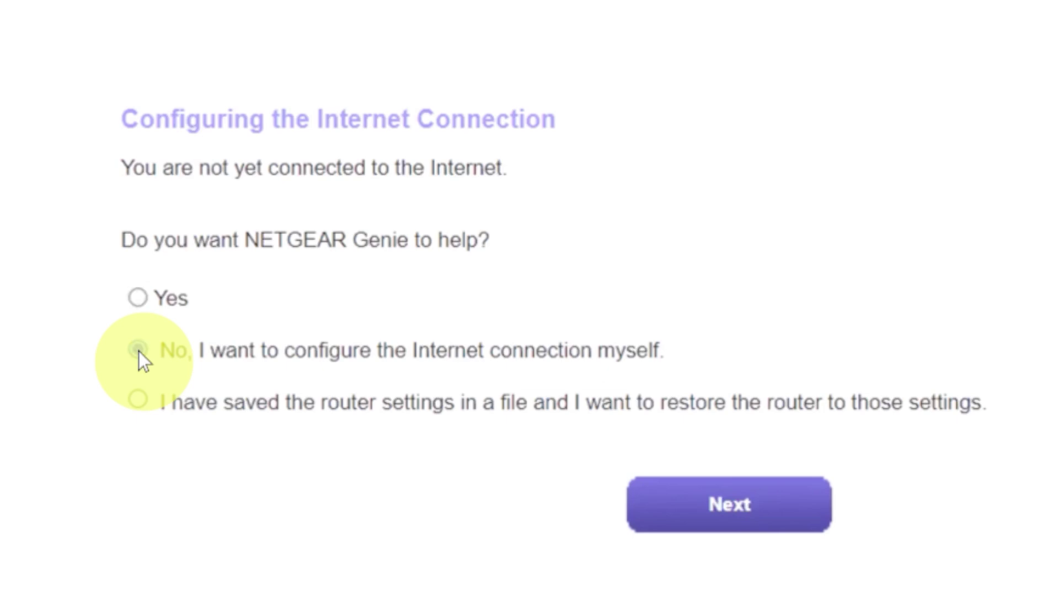
click(673, 504)
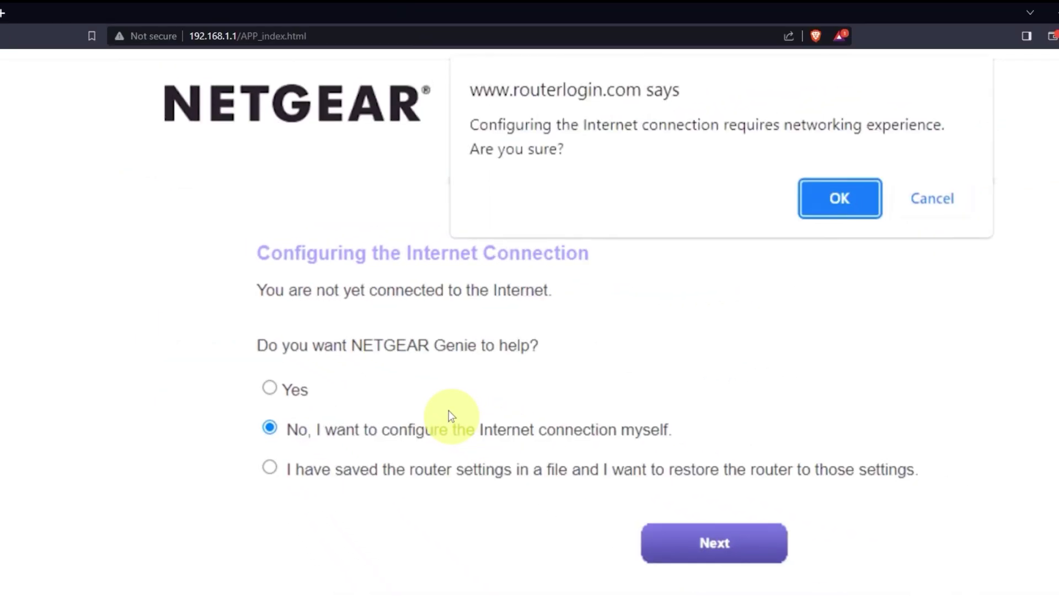
click(827, 199)
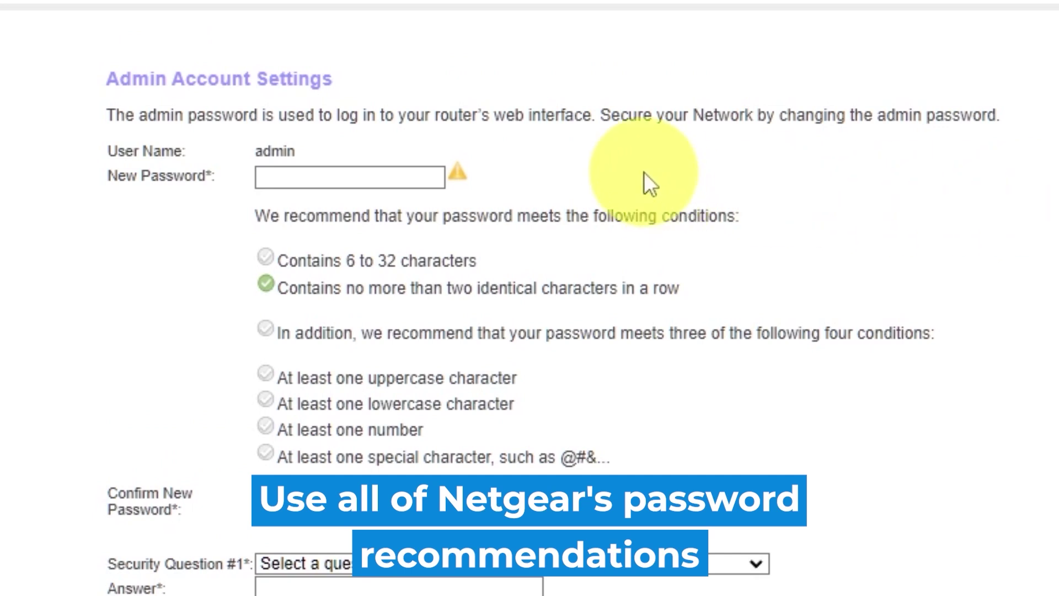
Enter the new admin password and confirm it
click(329, 174)
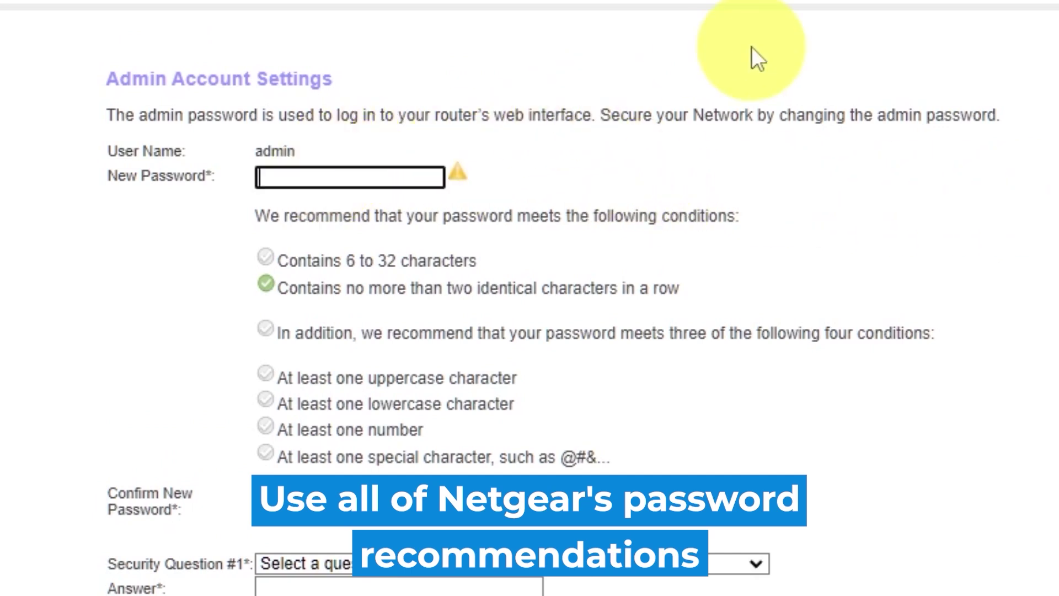
text(••••••••••)
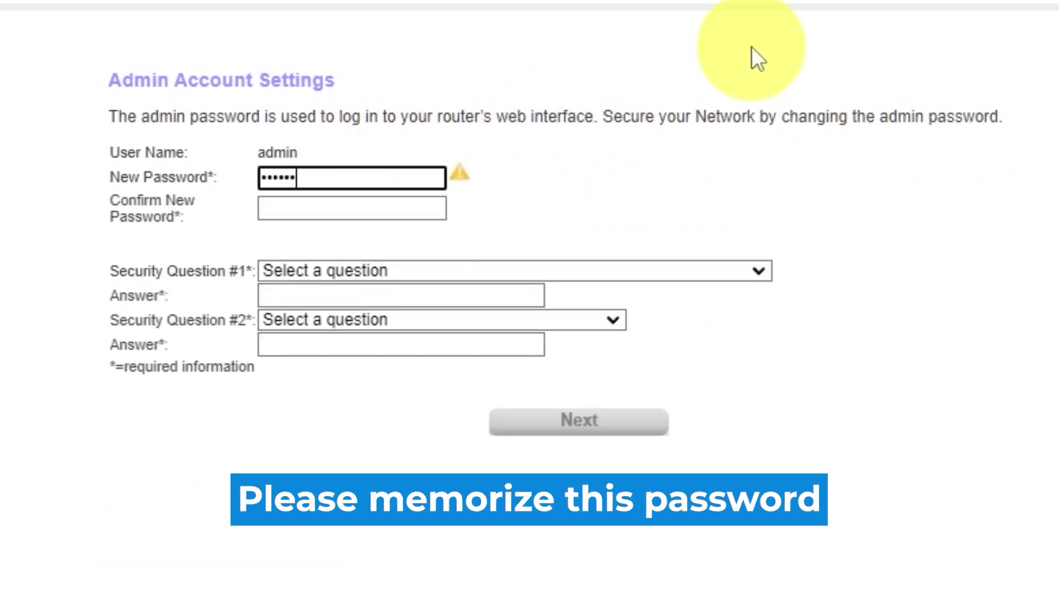
text(•)
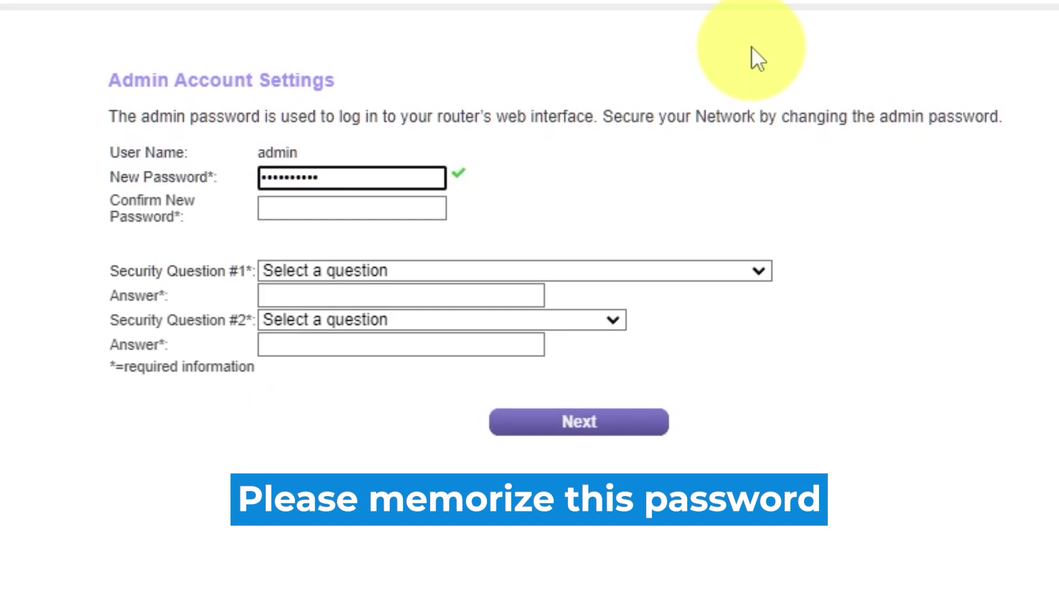
click(389, 209)
text(••••••••••)
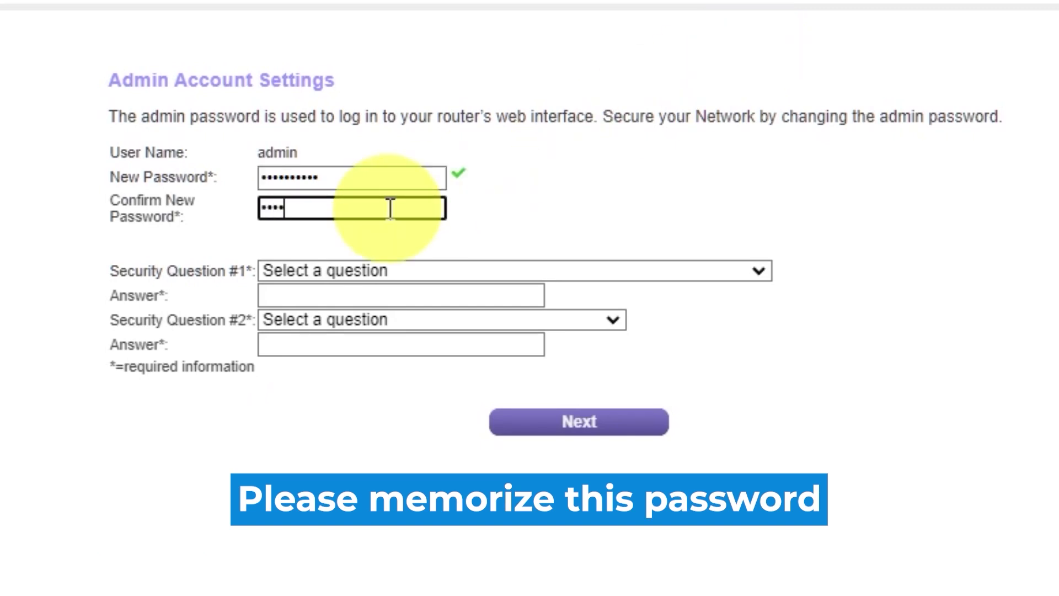
text(•)
Answer the first-school and father's-birth-city security questions, then submit the admin settings
click(756, 270)
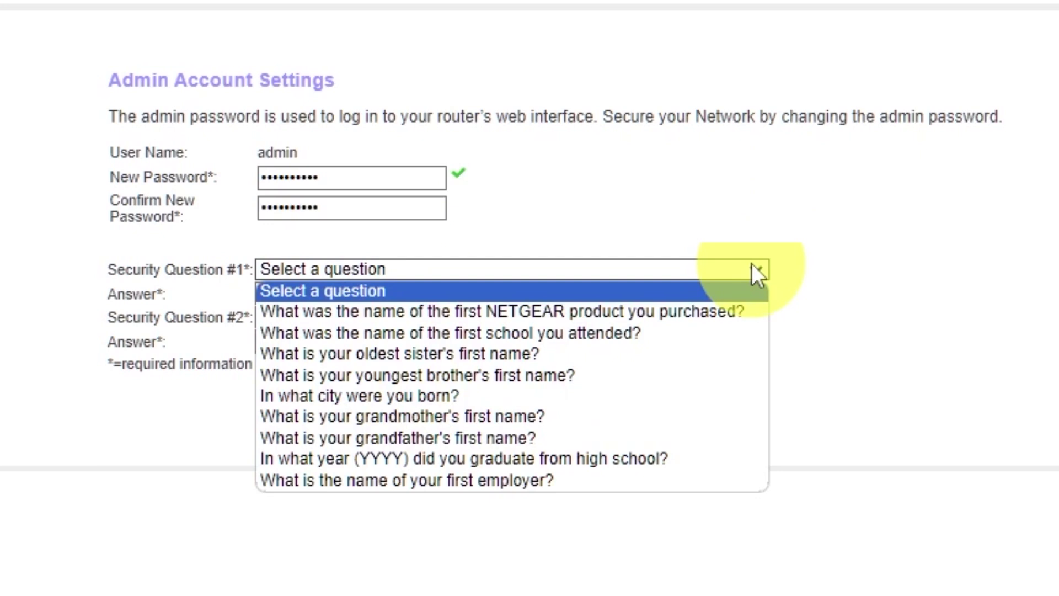
click(573, 333)
click(513, 295)
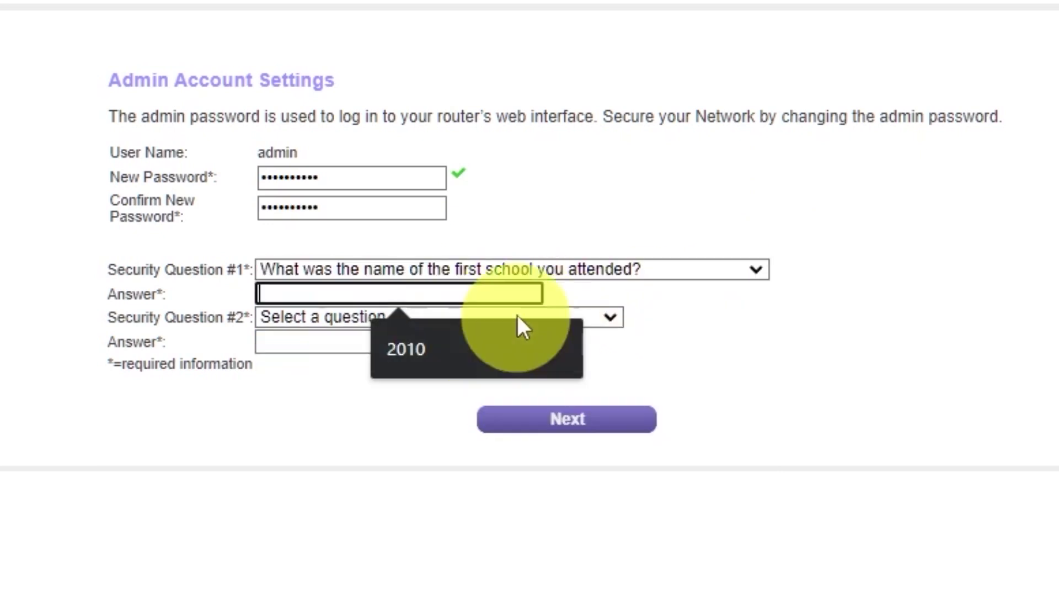
text(2010)
click(610, 317)
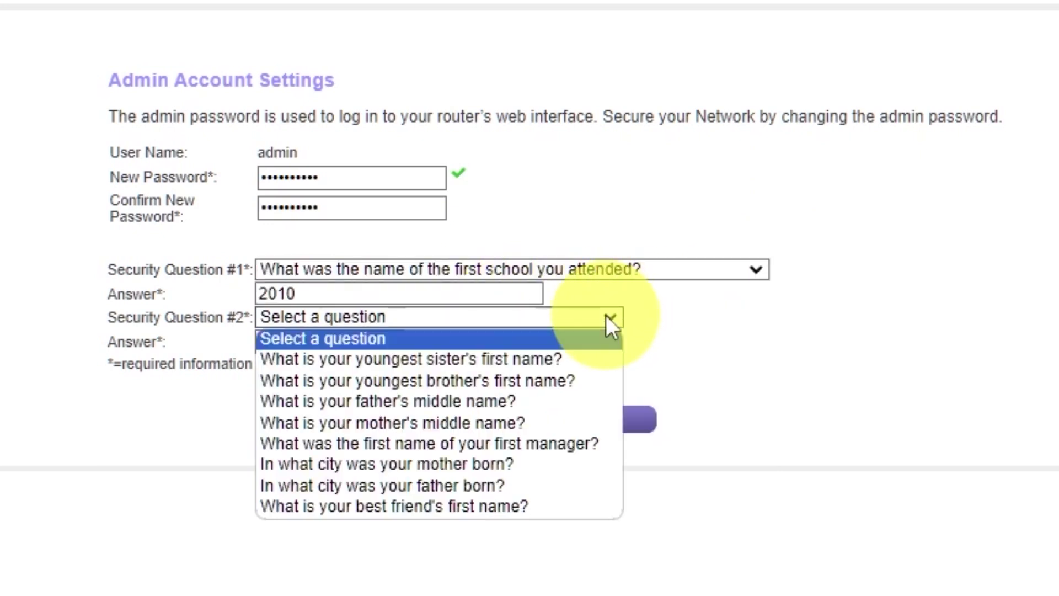
click(544, 486)
click(493, 341)
text(Kharkiv)
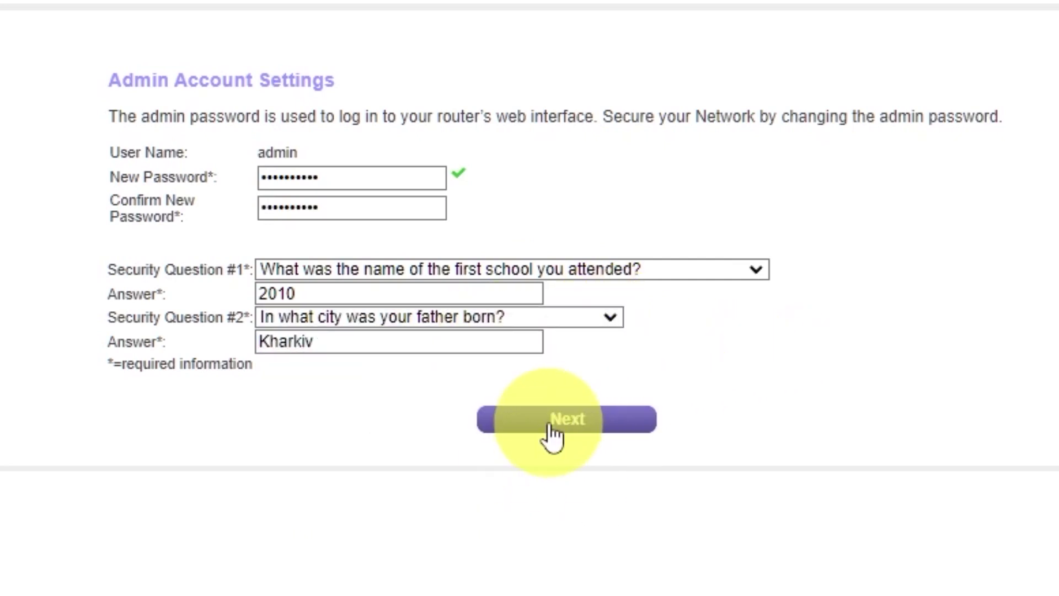
click(548, 428)
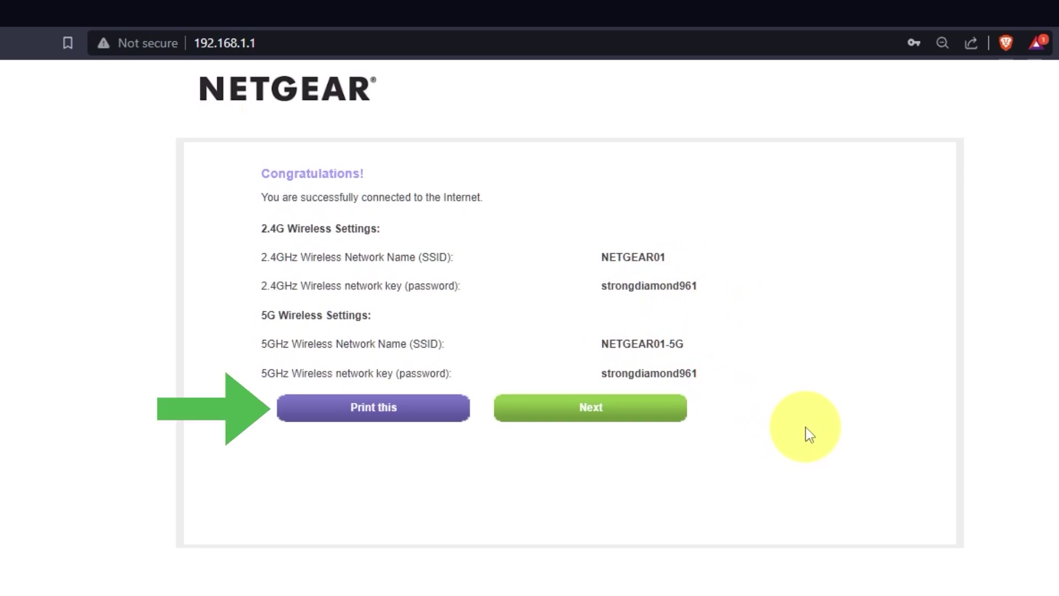
Continue past the wireless settings summary and accept the firmware upgrade to V1.0.0.54
click(650, 427)
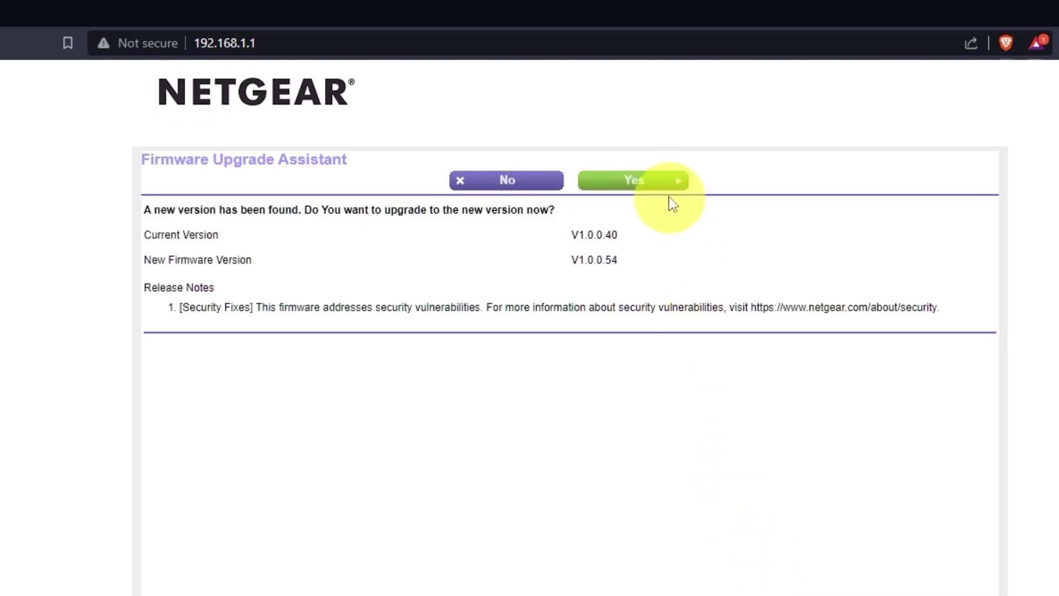
click(666, 193)
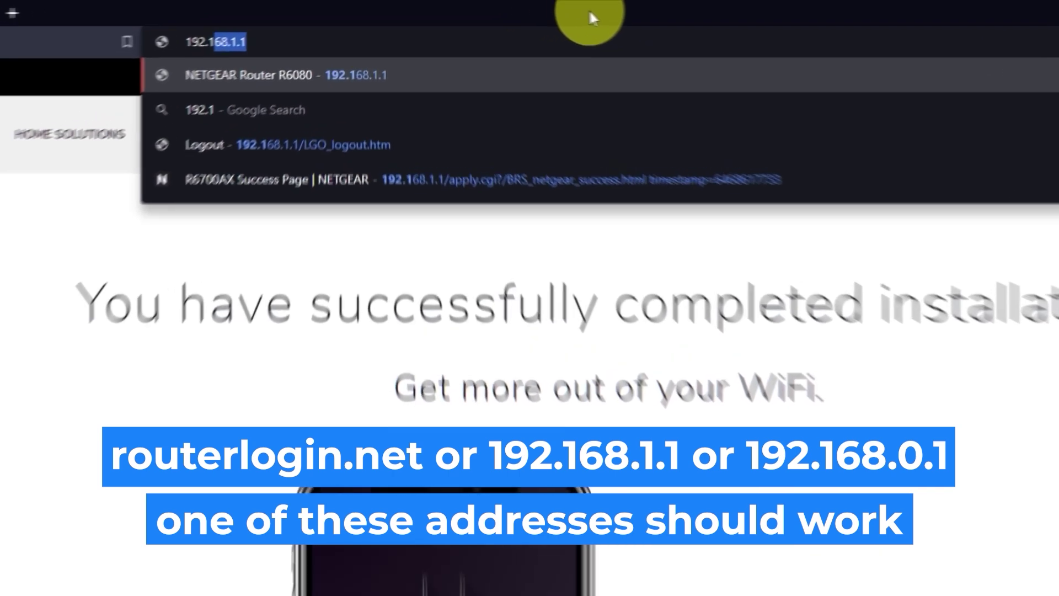
Load 192.168.1.1 and sign in with the admin username and password
text(68.1.1)
key(Return)
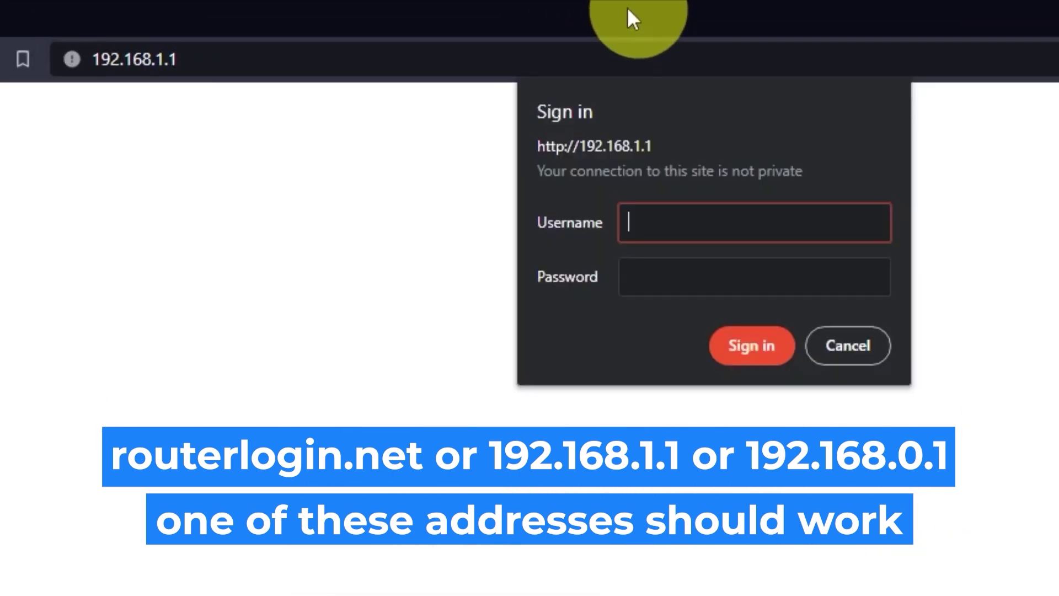
text(admin)
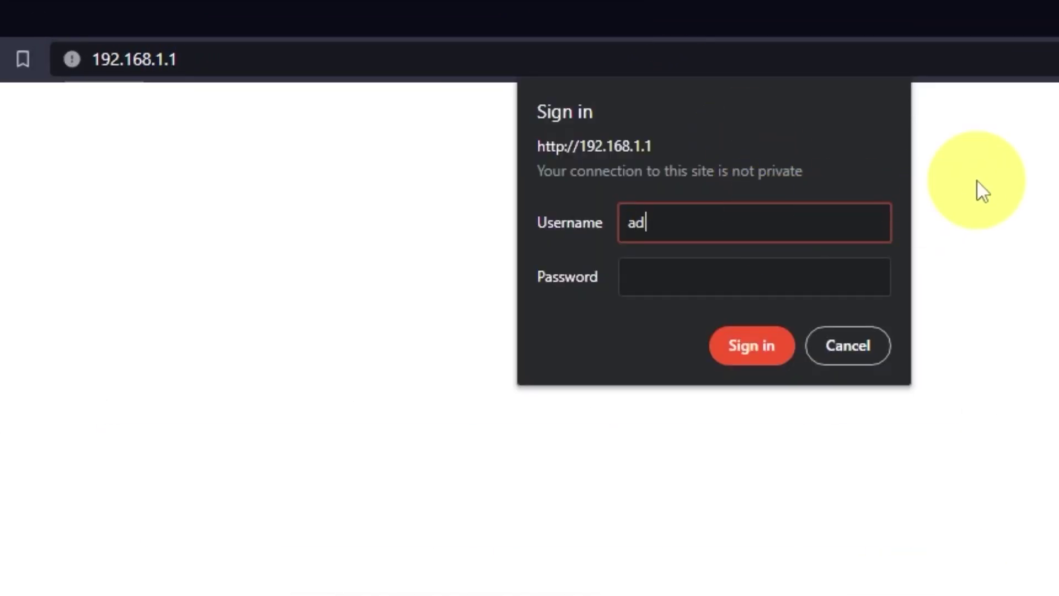
click(846, 279)
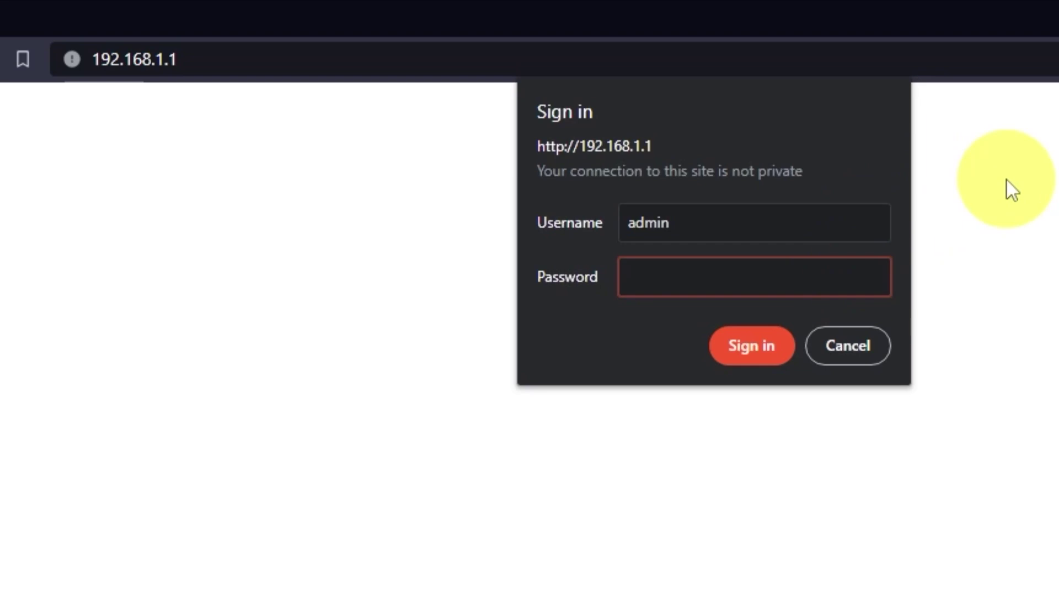
text(password12)
click(780, 354)
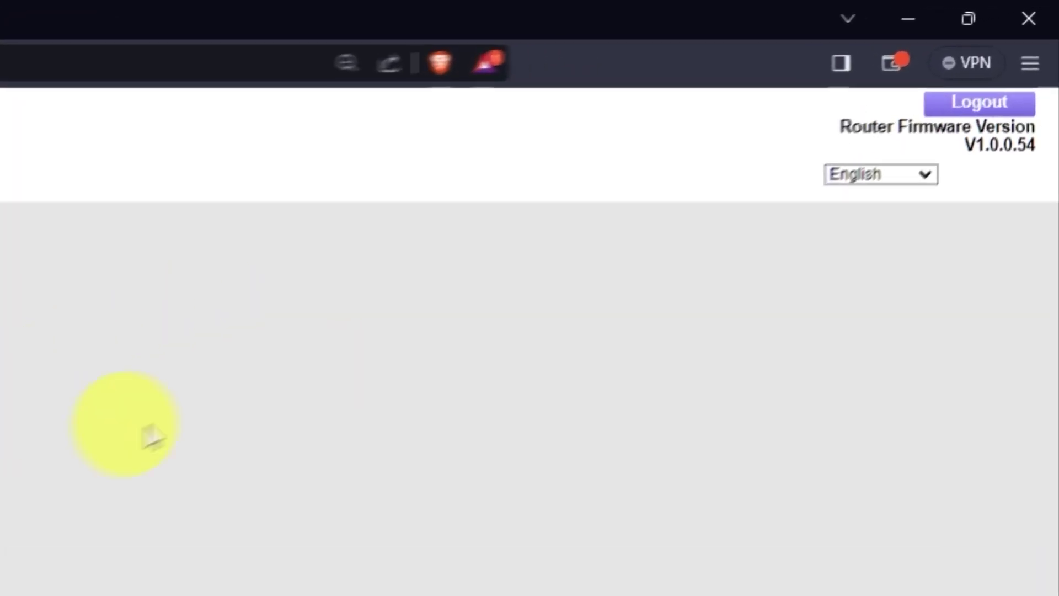
Check the interface language list and keep English selected
click(901, 190)
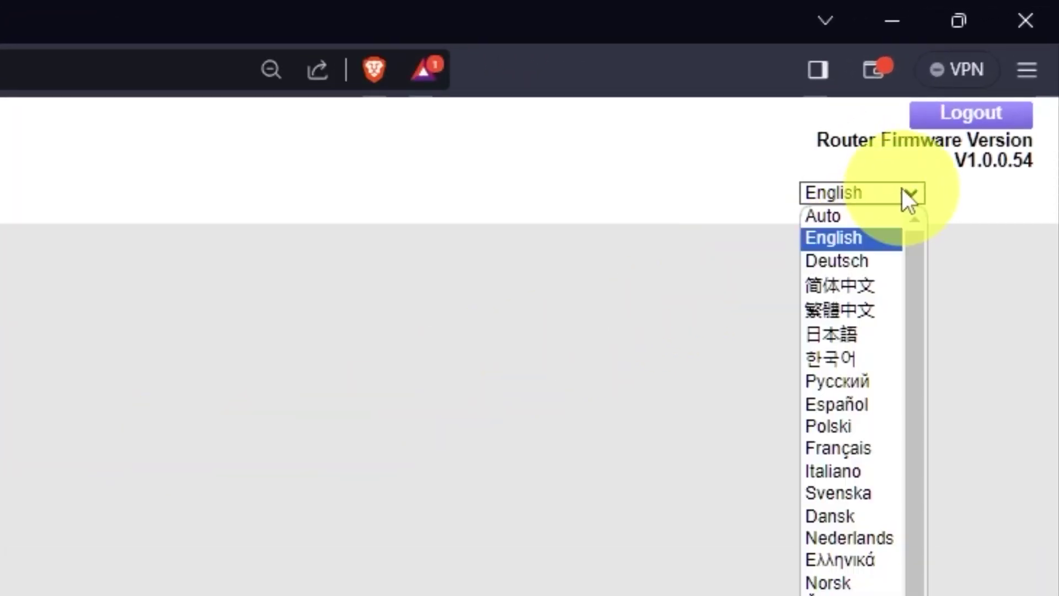
scroll(849, 369, down, 1)
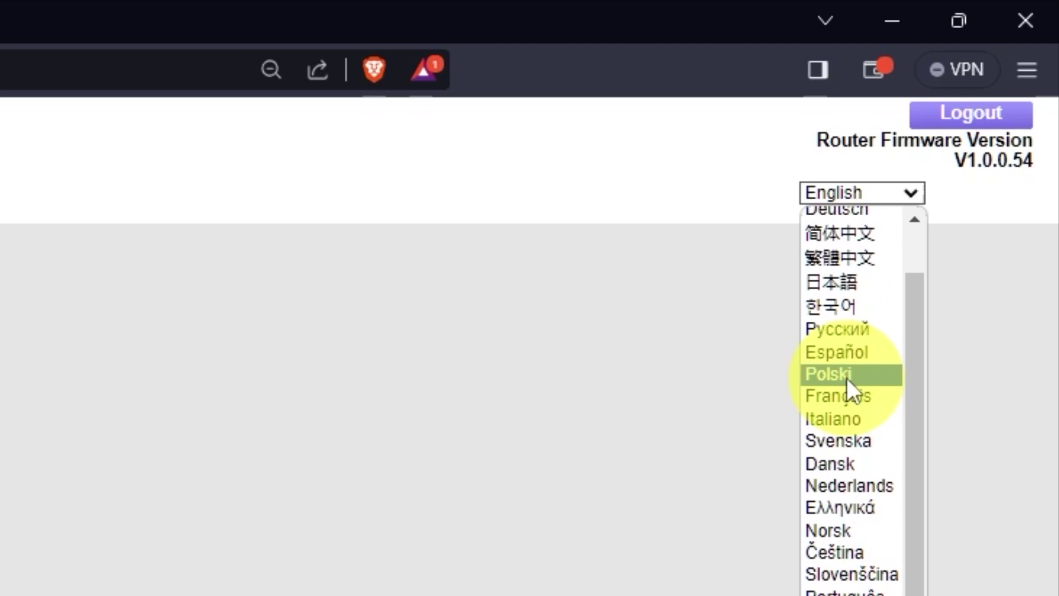
scroll(846, 379, up, 1)
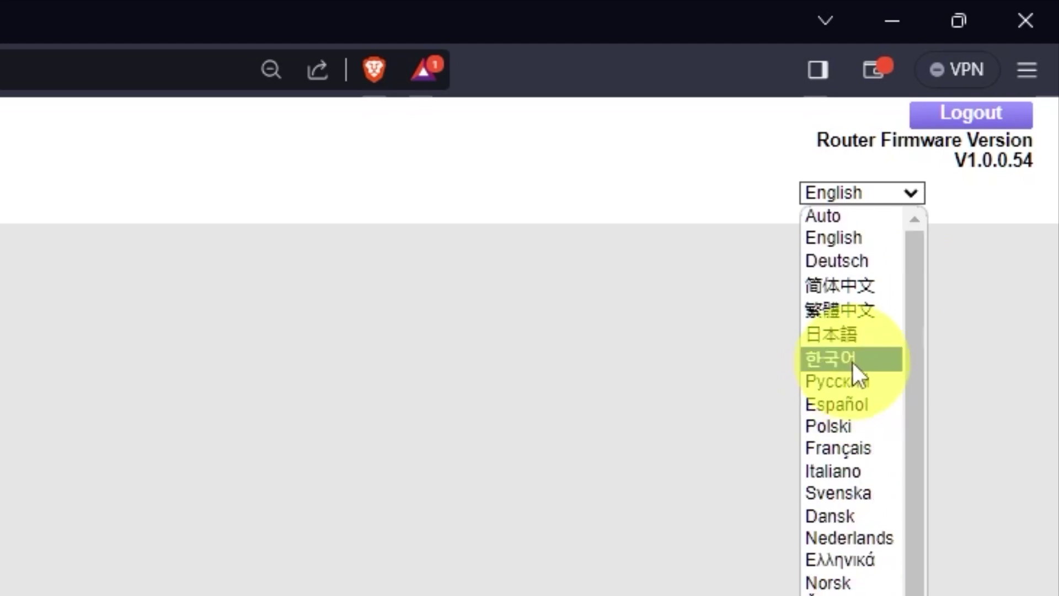
click(916, 187)
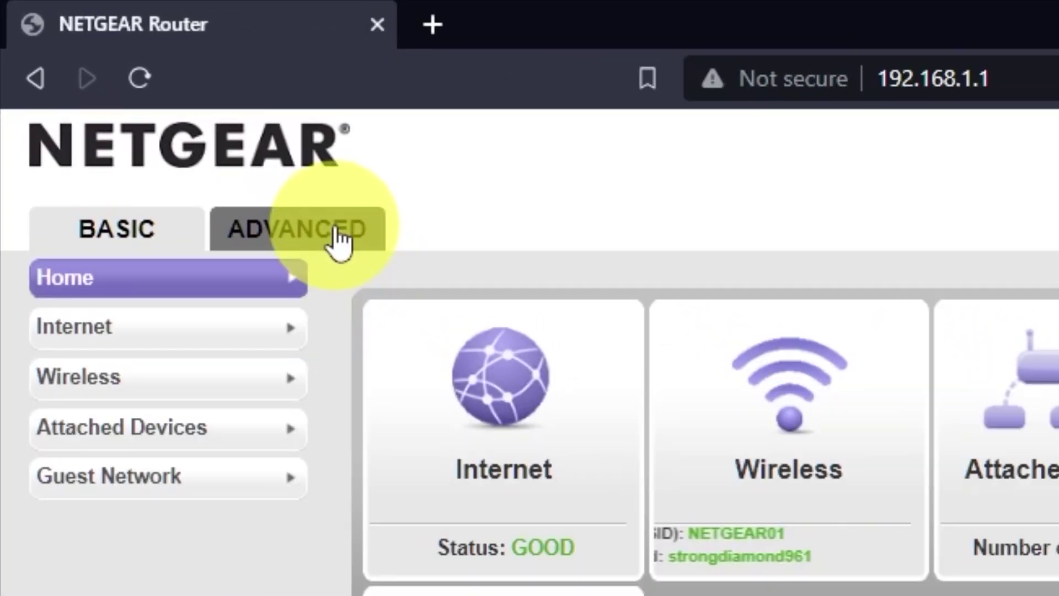
In ADVANCED > Setup Wizard, choose 'No. I want to configure the router myself.' and continue
click(338, 240)
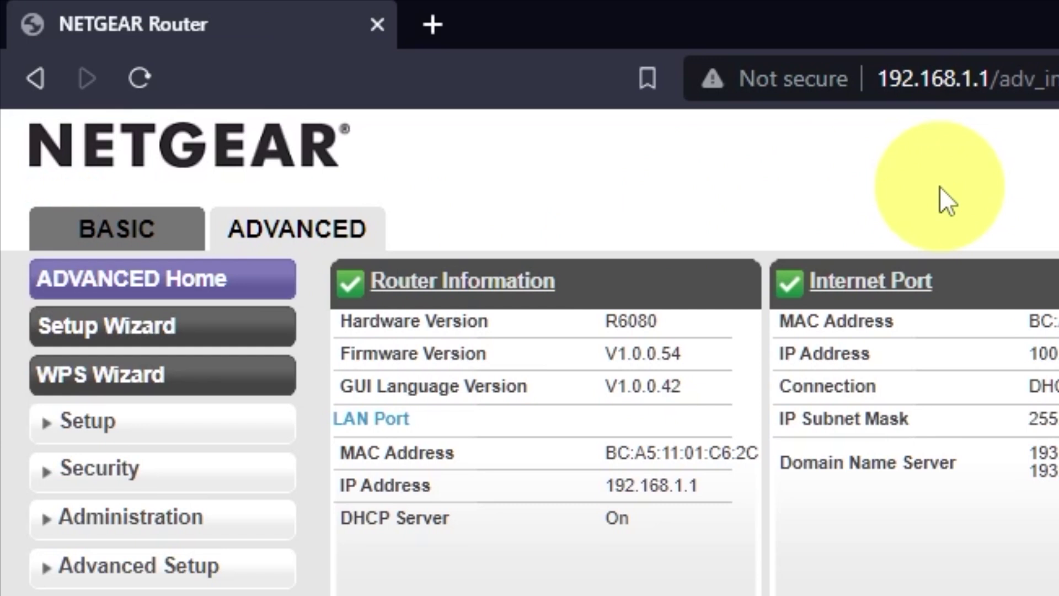
click(223, 325)
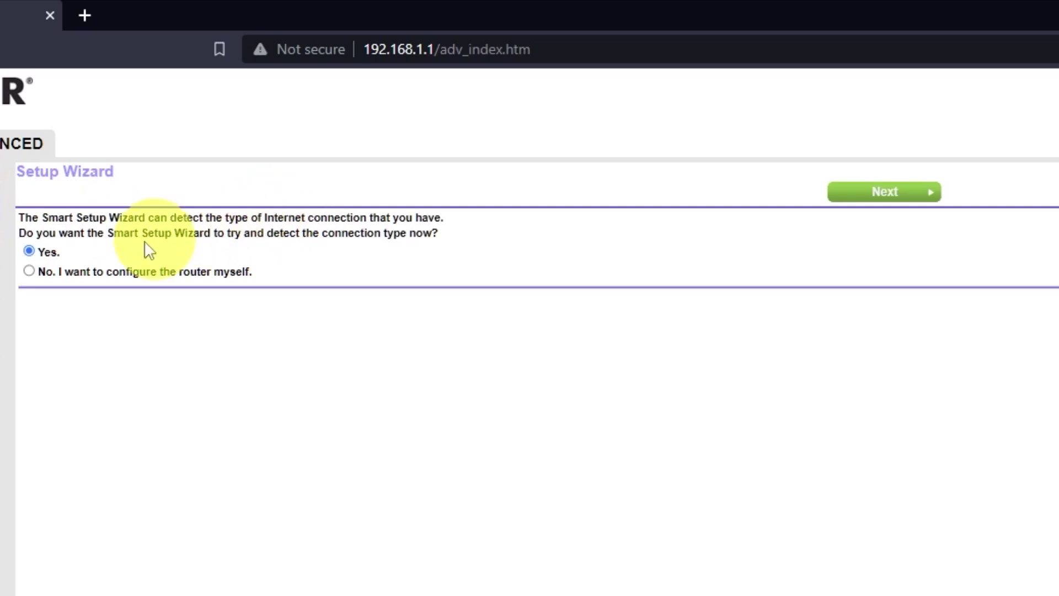
click(29, 270)
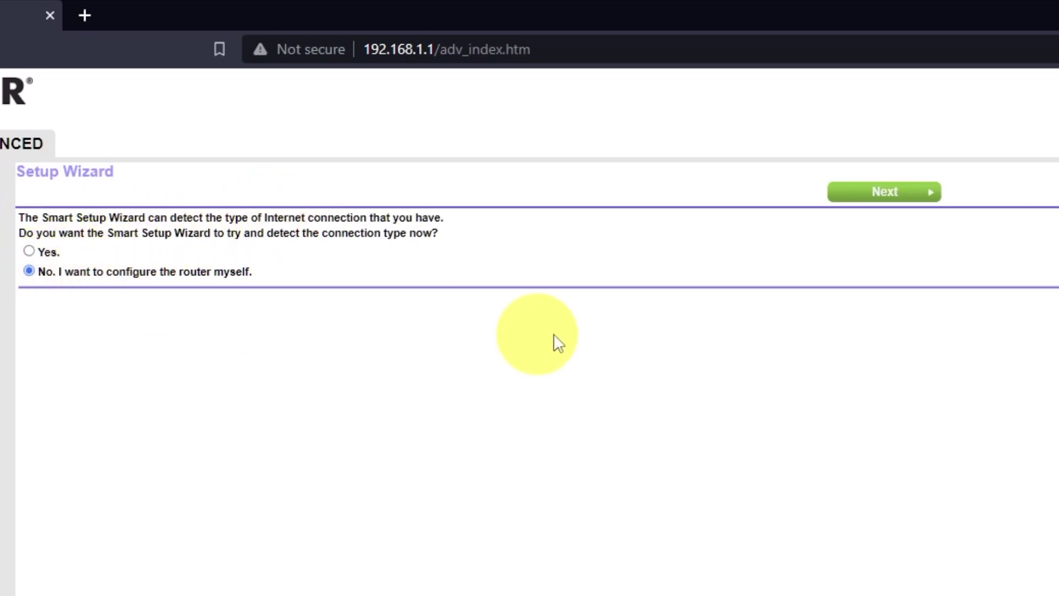
click(903, 193)
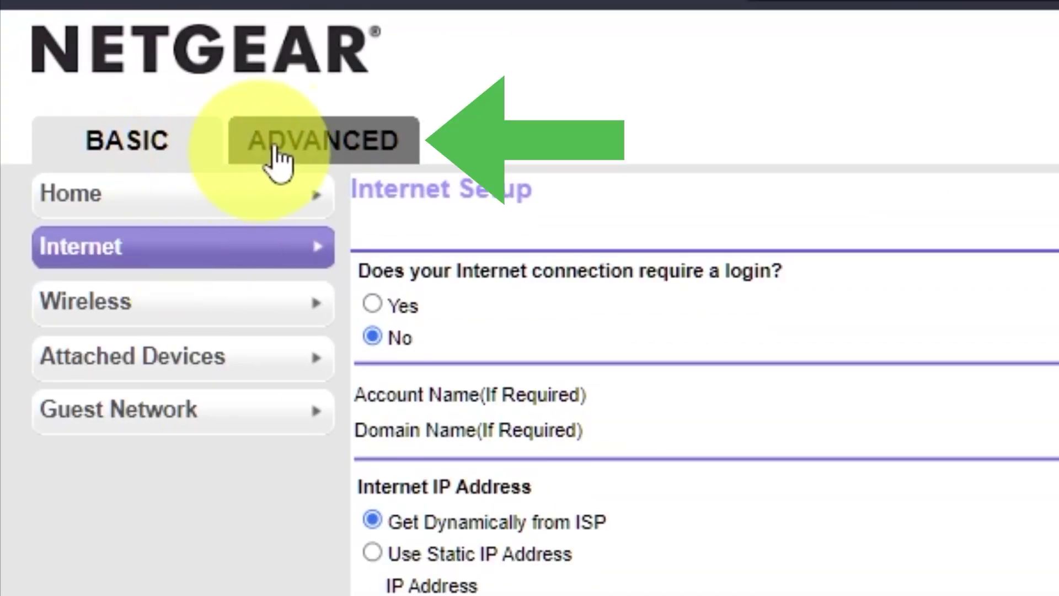
Reboot the router from ADVANCED > Router Information and confirm with OK
click(317, 151)
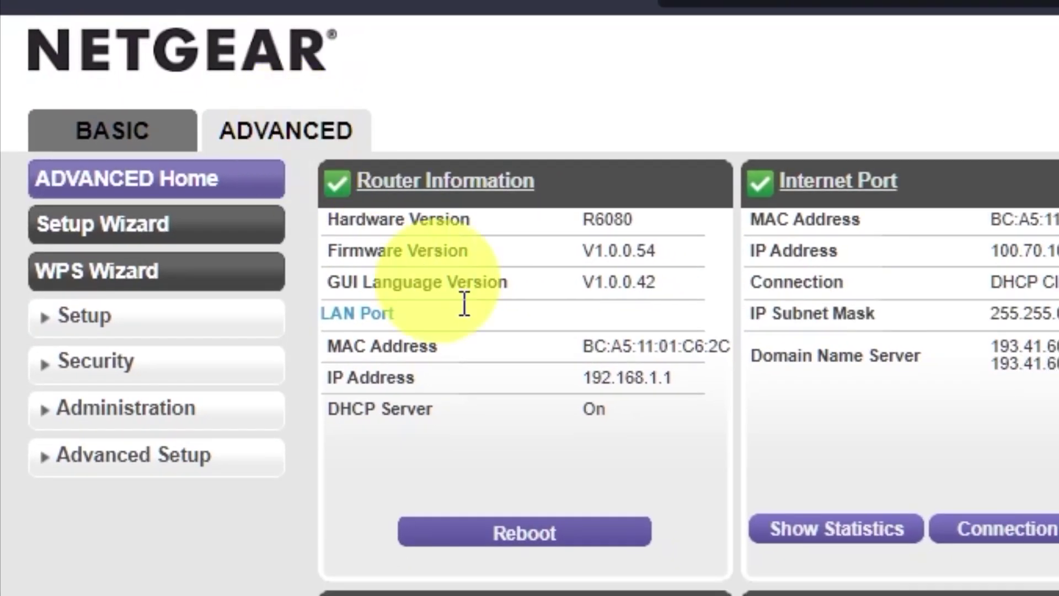
click(588, 534)
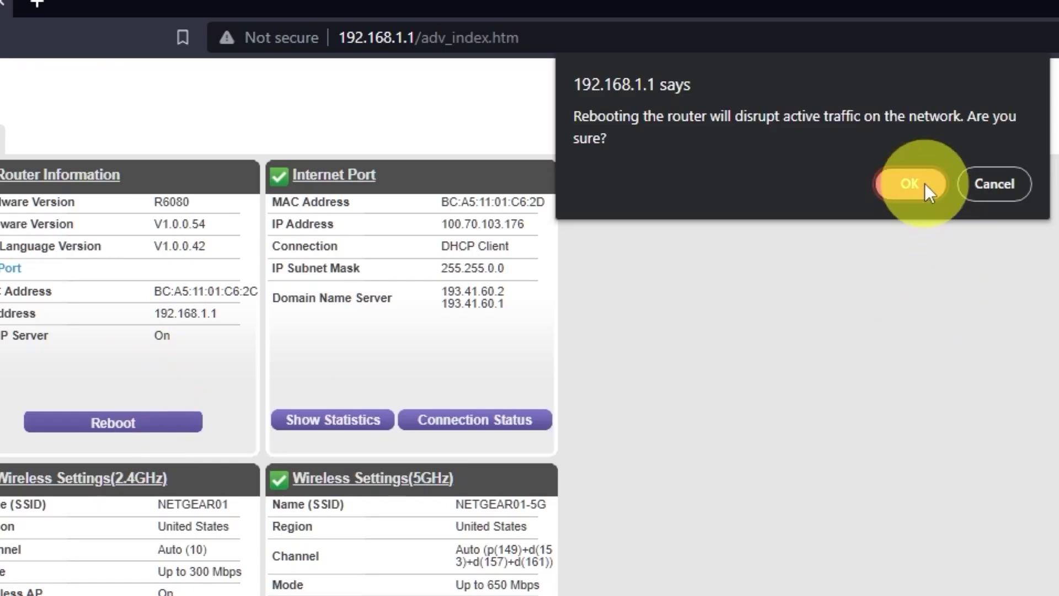
click(910, 184)
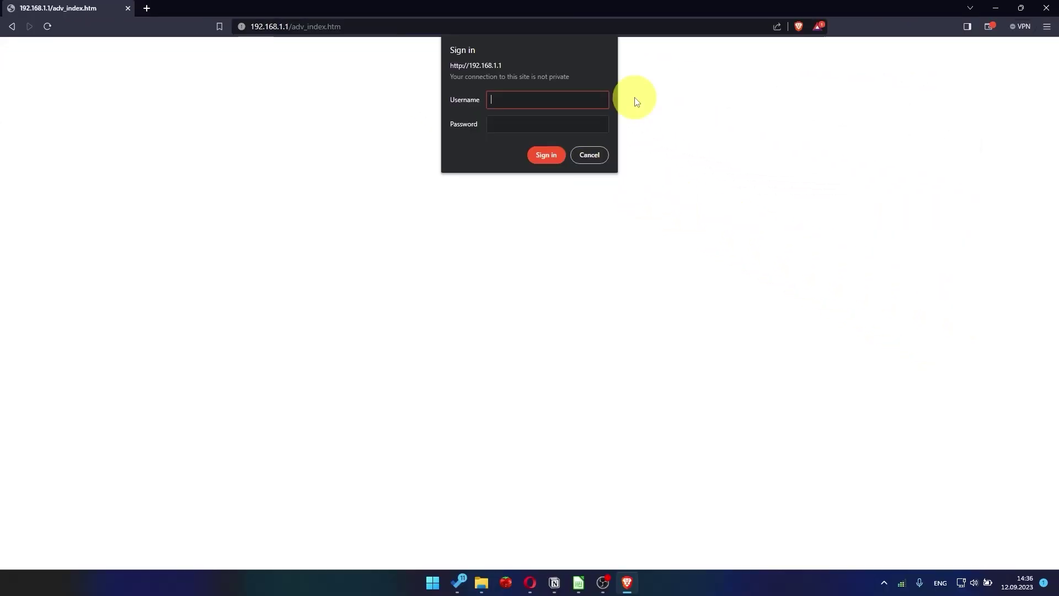
Search for youtube in a new browser tab to test internet connectivity
click(147, 8)
click(305, 25)
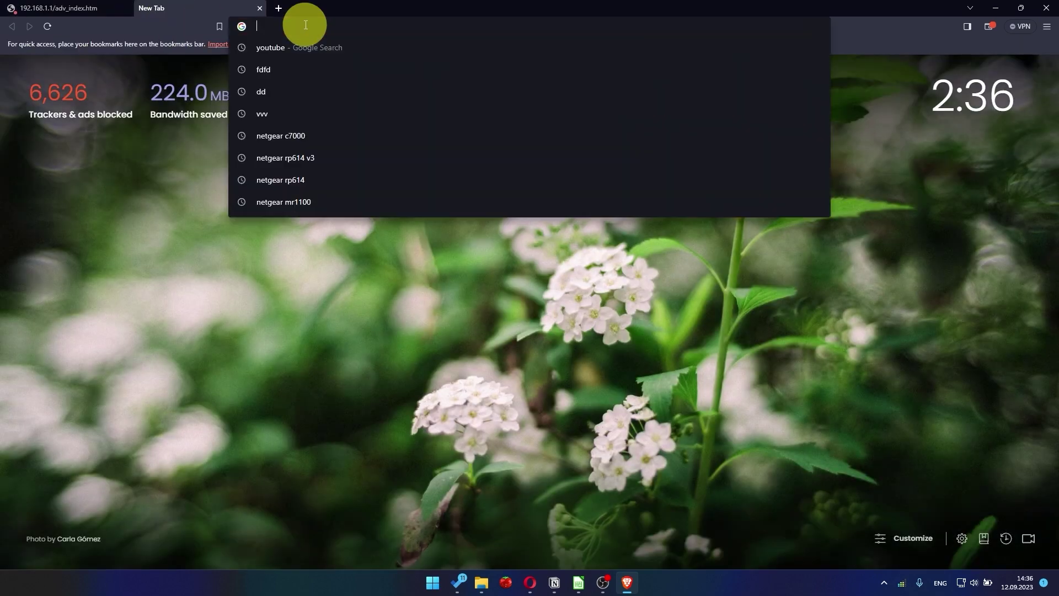
text(you)
key(Return)
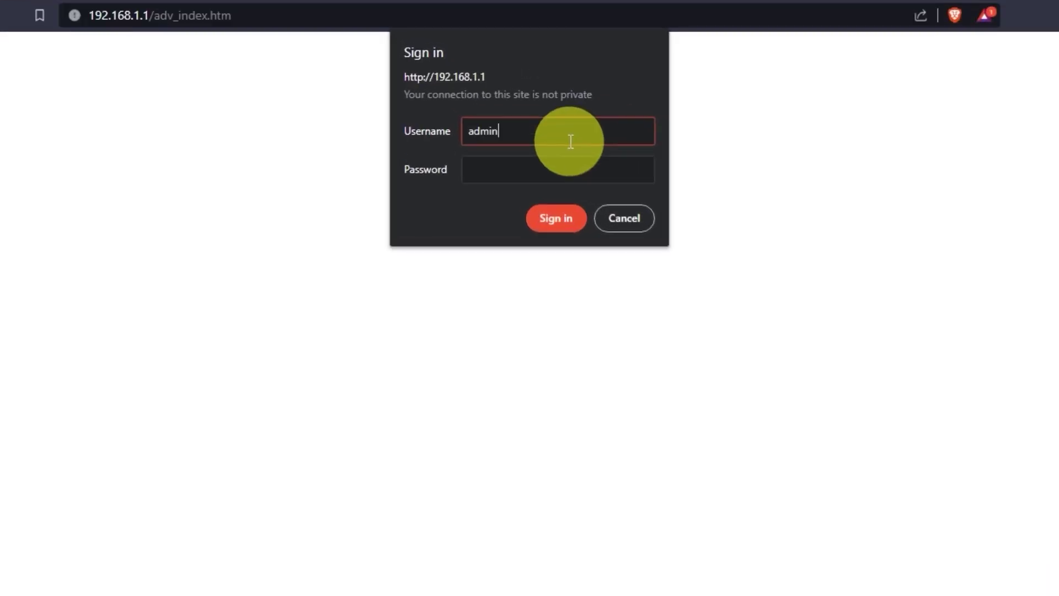
Sign back in to the router with the admin password and open BASIC > Internet
key(Tab)
text(password)
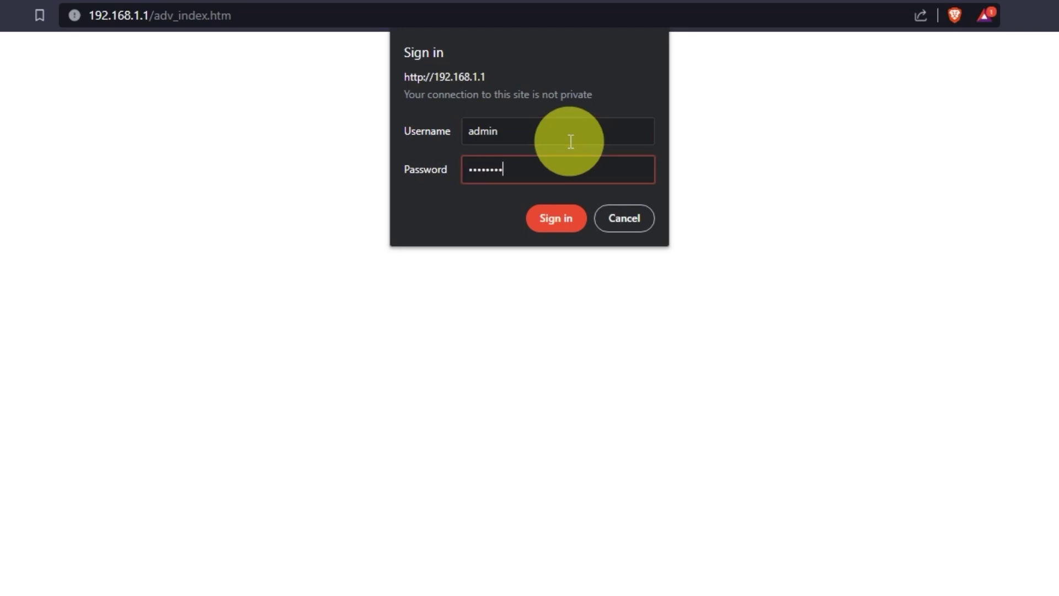
click(564, 217)
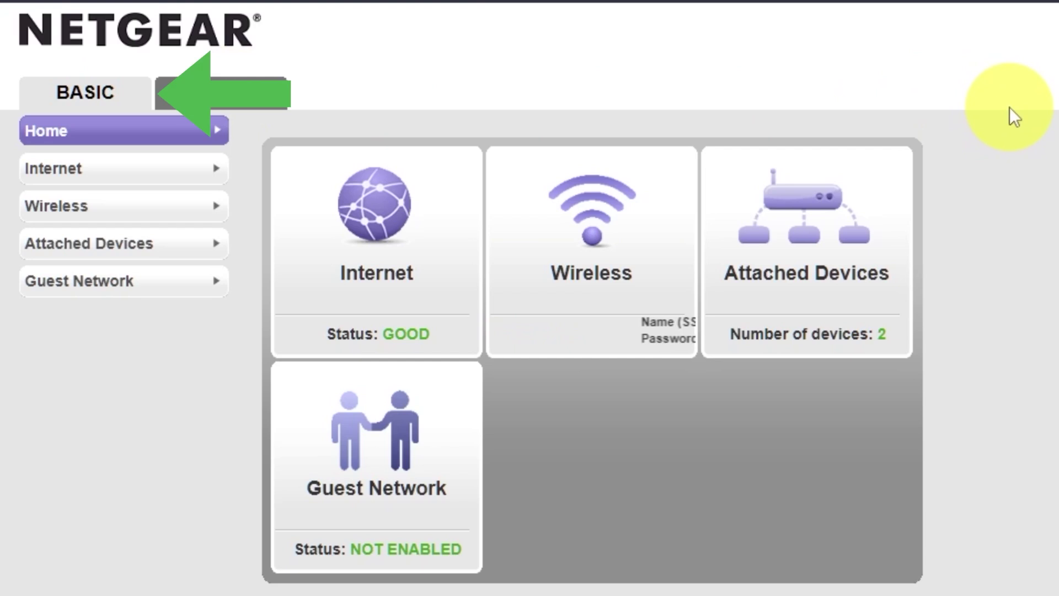
click(107, 176)
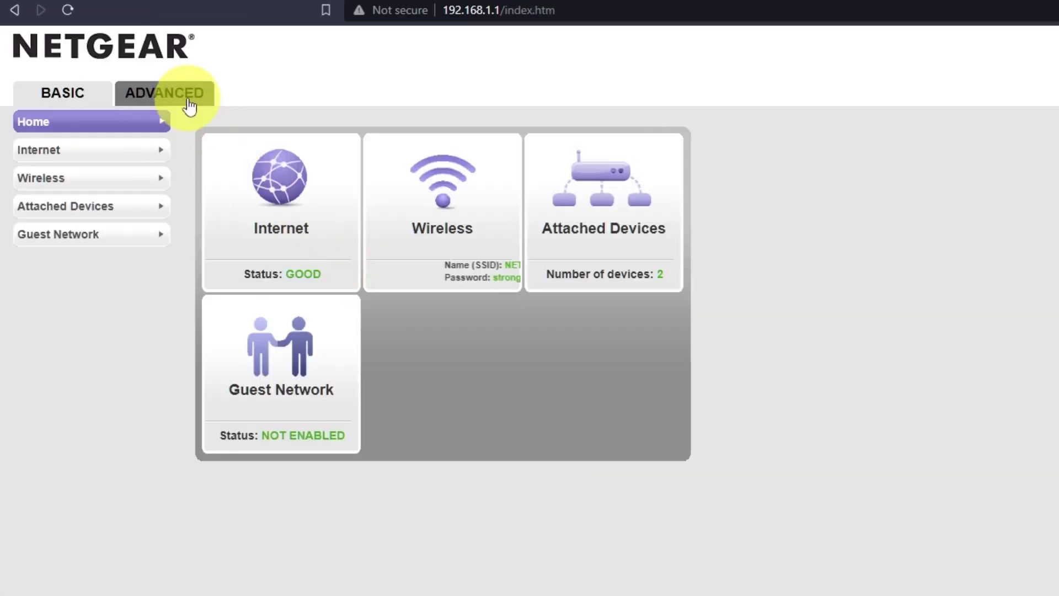
Reboot the router again from the ADVANCED tab and confirm with OK
click(189, 106)
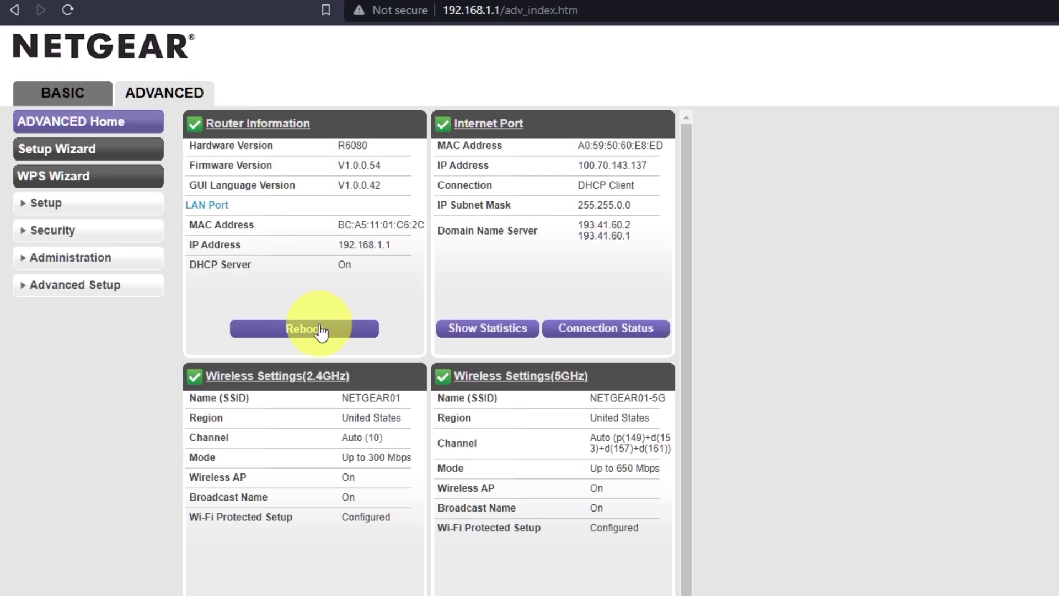
click(304, 329)
click(877, 118)
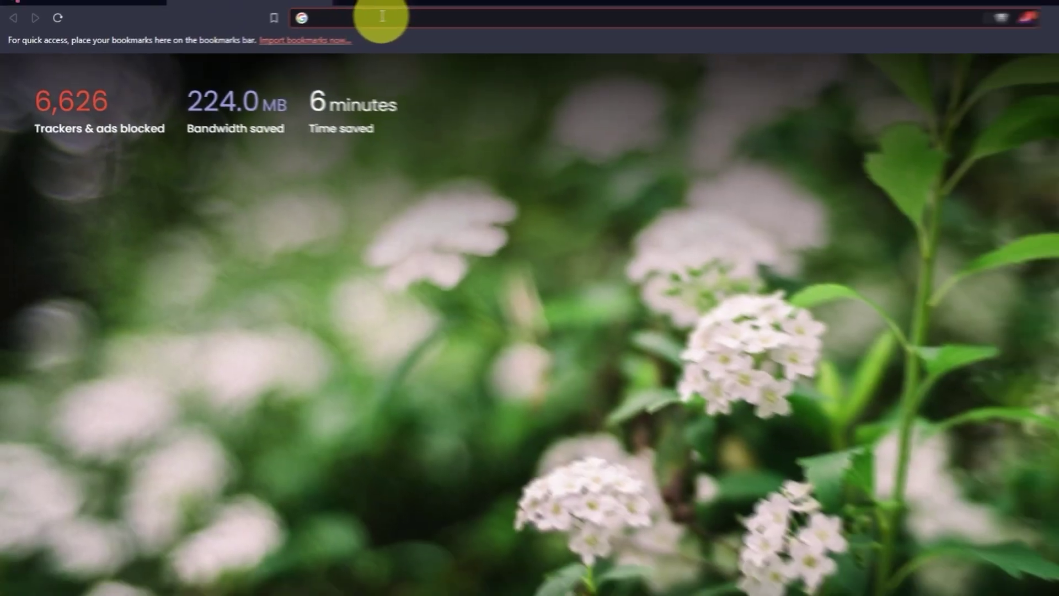
Search Google for 'youtube' from a new Brave tab to check internet access
click(378, 18)
text(youtube)
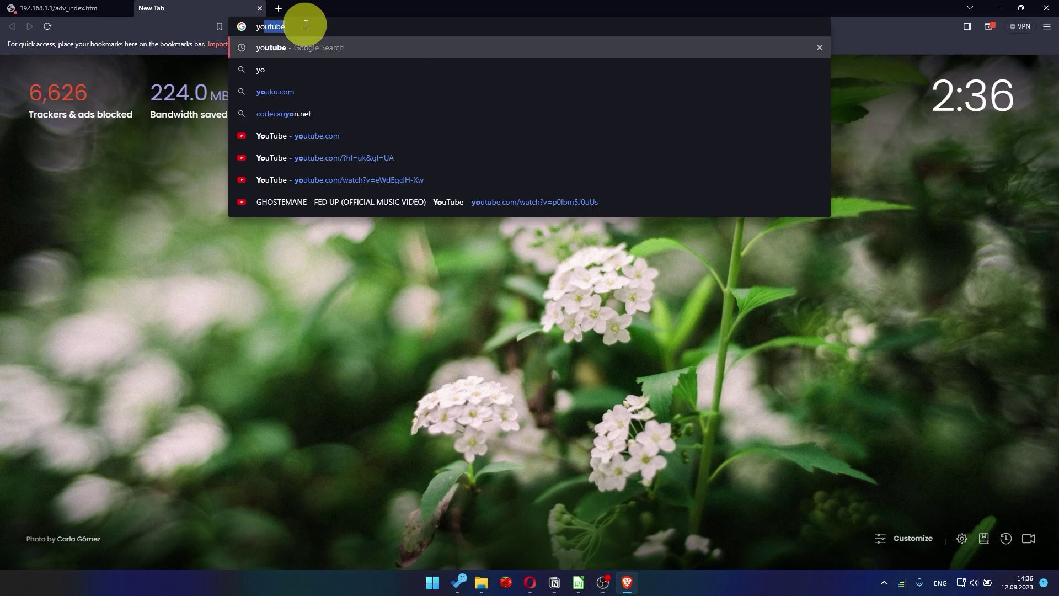
key(Return)
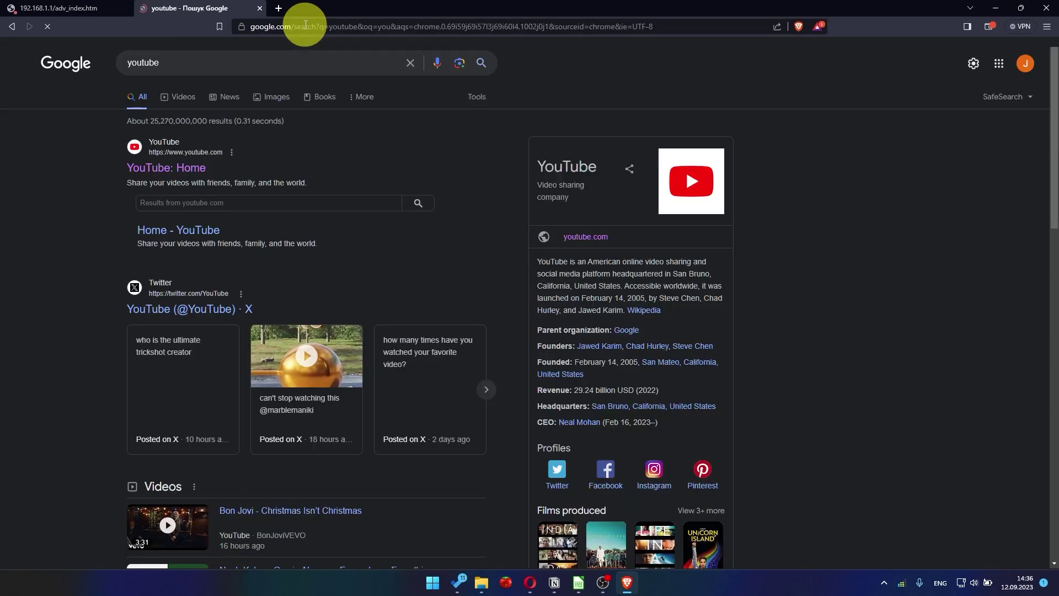